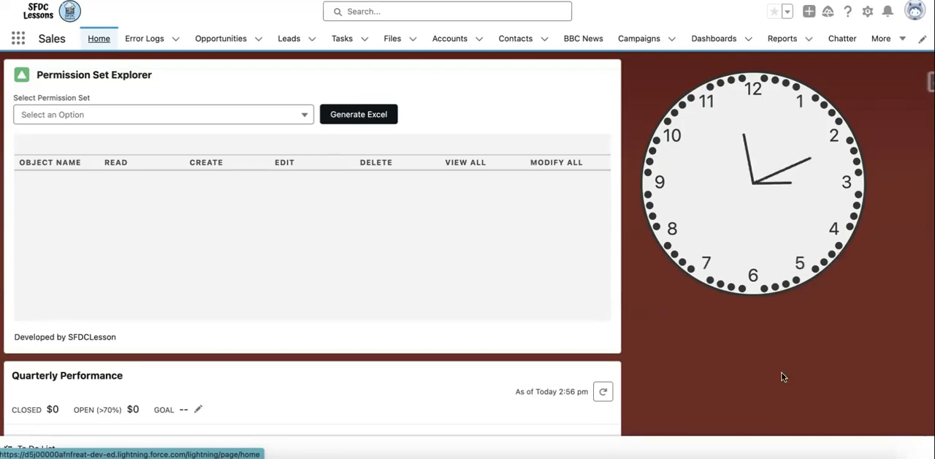
Step: Switch to the Numbers spreadsheet and examine its Name, Industry, AnnualRevenue, Type, Phone and Website columns and the account rows
{"action": "left_click", "coordinate": [796, 457]}
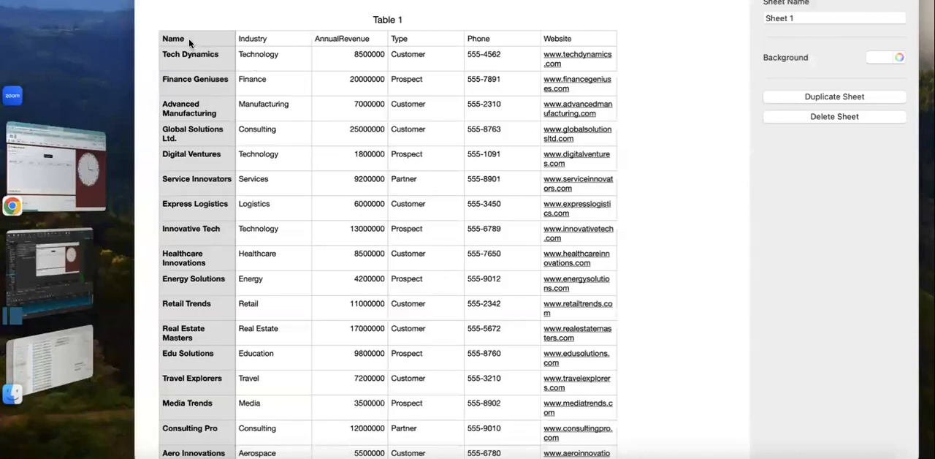
{"action": "left_click", "coordinate": [188, 39]}
{"action": "left_click", "coordinate": [256, 39]}
{"action": "left_click", "coordinate": [335, 42]}
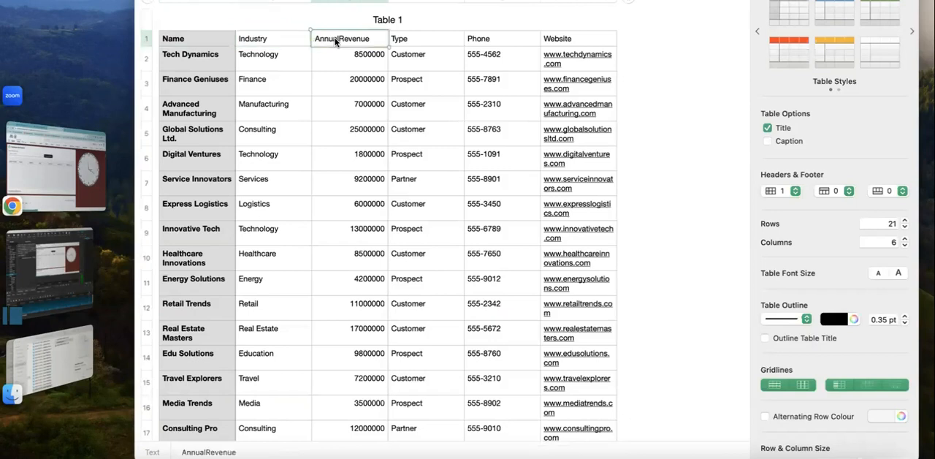
{"action": "left_click", "coordinate": [401, 42]}
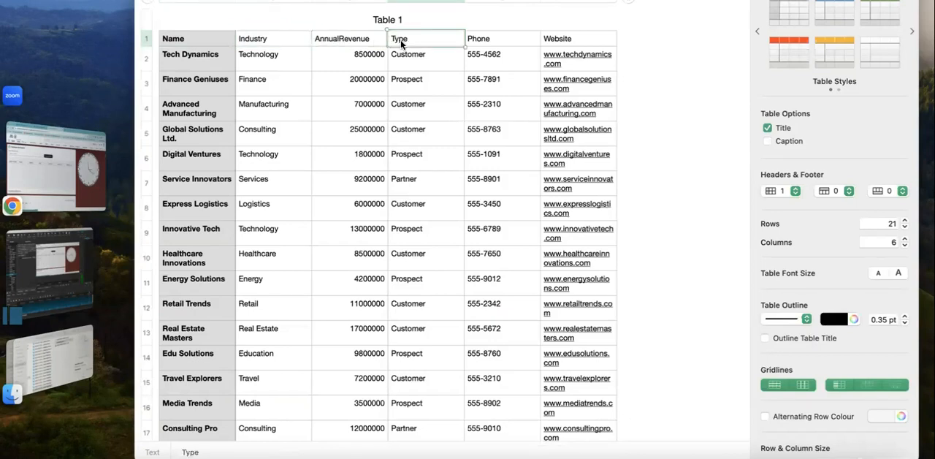
{"action": "left_click", "coordinate": [469, 42]}
{"action": "left_click", "coordinate": [554, 38]}
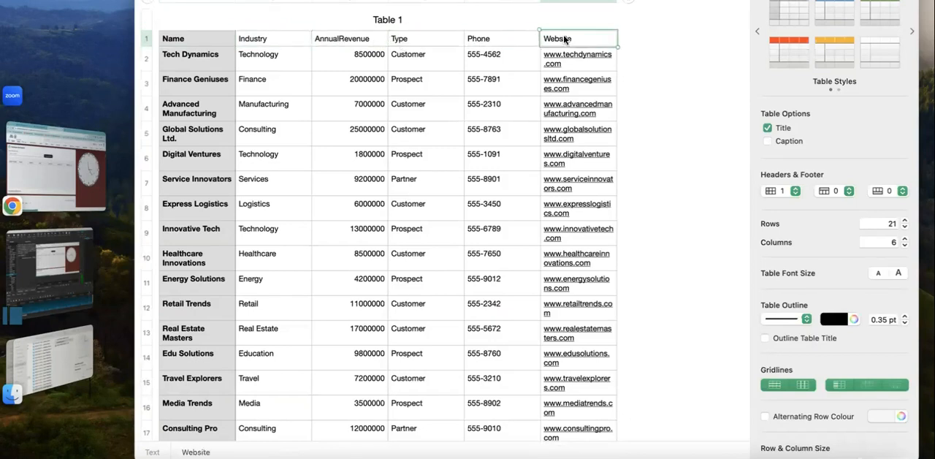
{"action": "scroll", "coordinate": [408, 93], "scroll_direction": "down", "scroll_amount": 5}
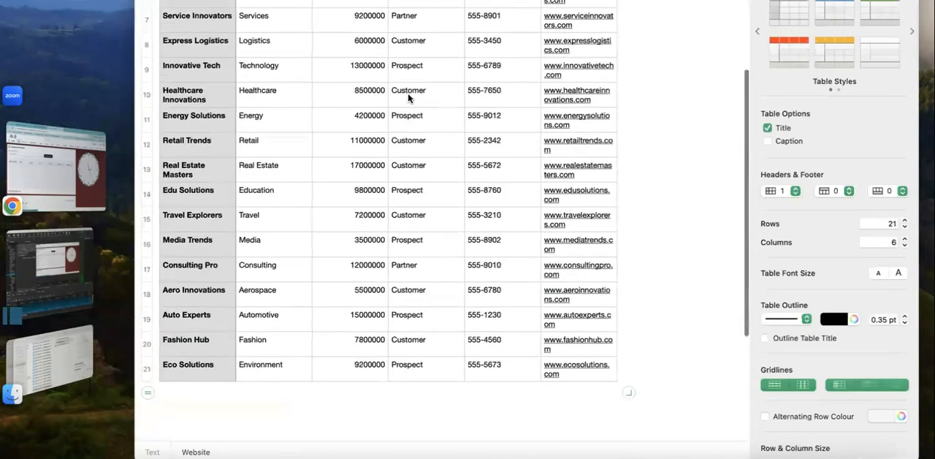
{"action": "scroll", "coordinate": [408, 98], "scroll_direction": "up", "scroll_amount": 5}
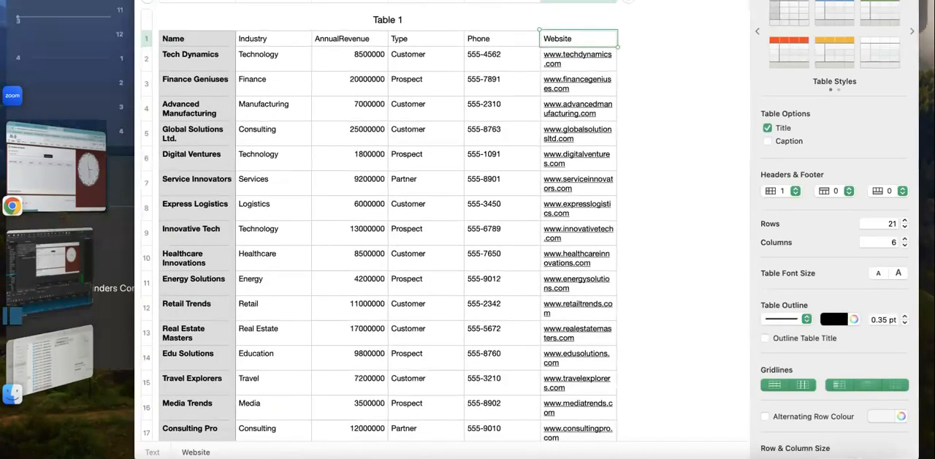
Step: Switch back to Salesforce in the browser and open Salesforce Inspector's Data Import page in a separate browser tab
{"action": "left_click", "coordinate": [157, 457]}
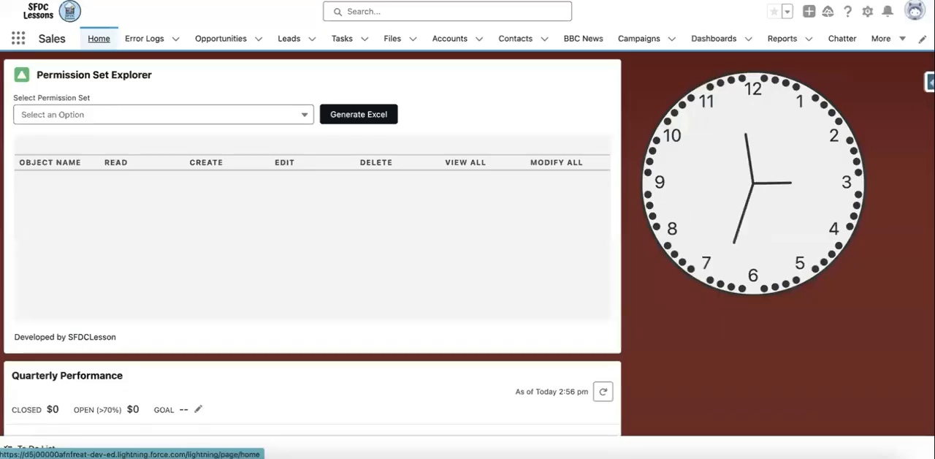
{"action": "left_click", "coordinate": [930, 81]}
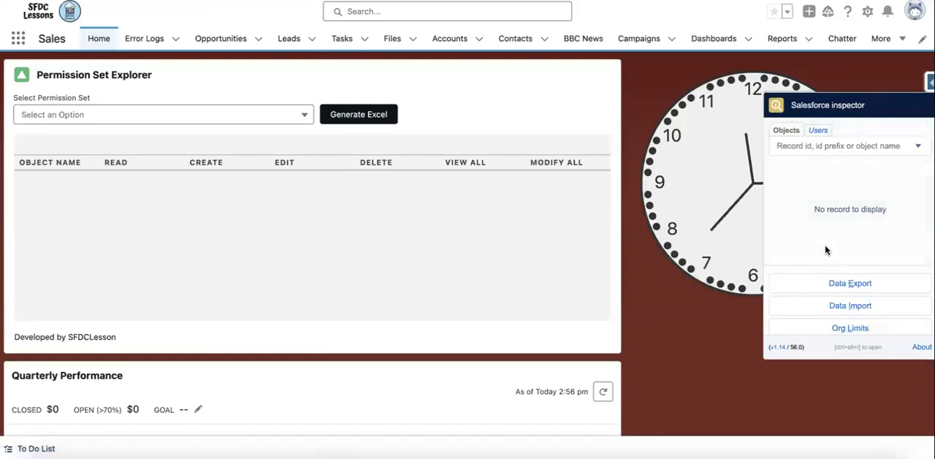
{"action": "right_click", "coordinate": [854, 310]}
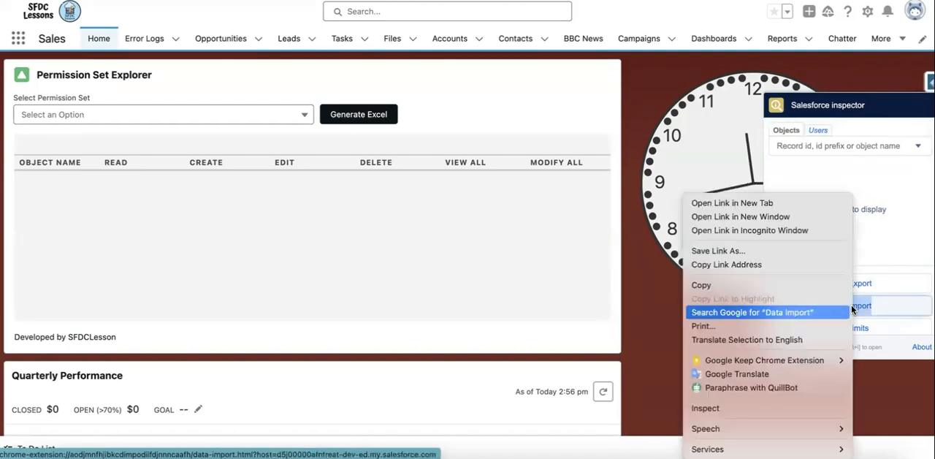
{"action": "left_click", "coordinate": [779, 207]}
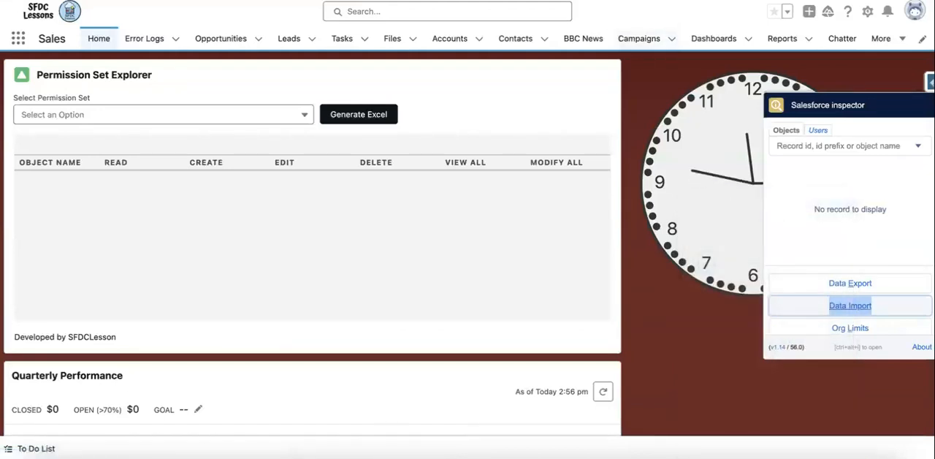
{"action": "left_click", "coordinate": [395, 0]}
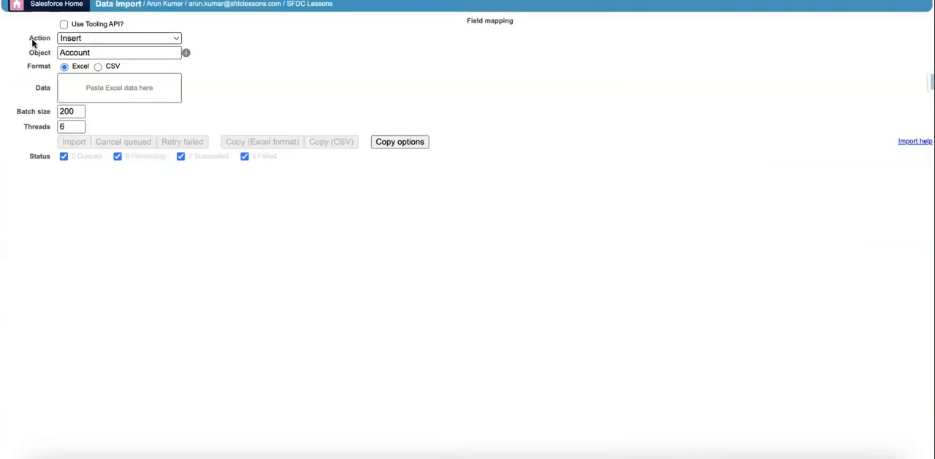
Step: Review the available import actions and the list of objects matching Account on the Data Import form
{"action": "left_click", "coordinate": [82, 42]}
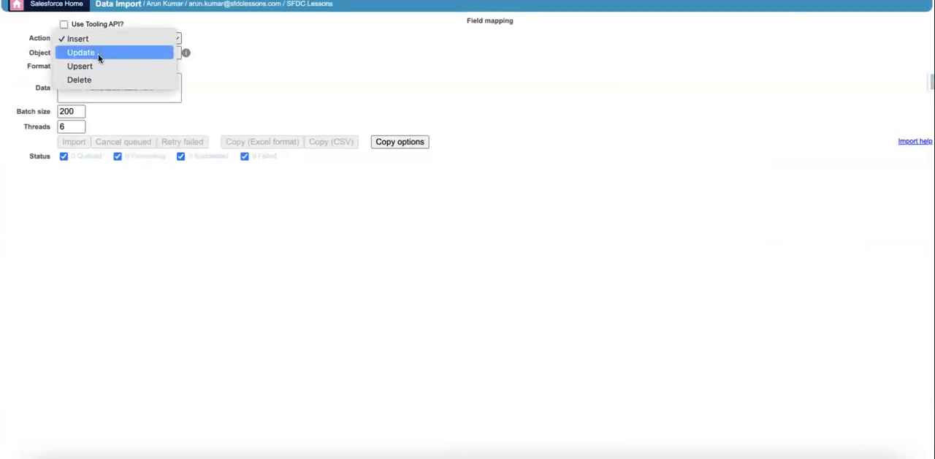
{"action": "left_click", "coordinate": [226, 56]}
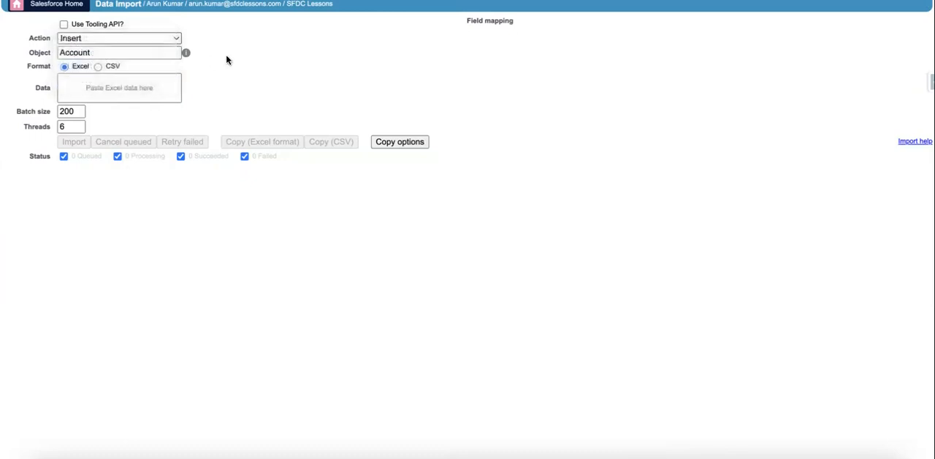
{"action": "left_click", "coordinate": [146, 56]}
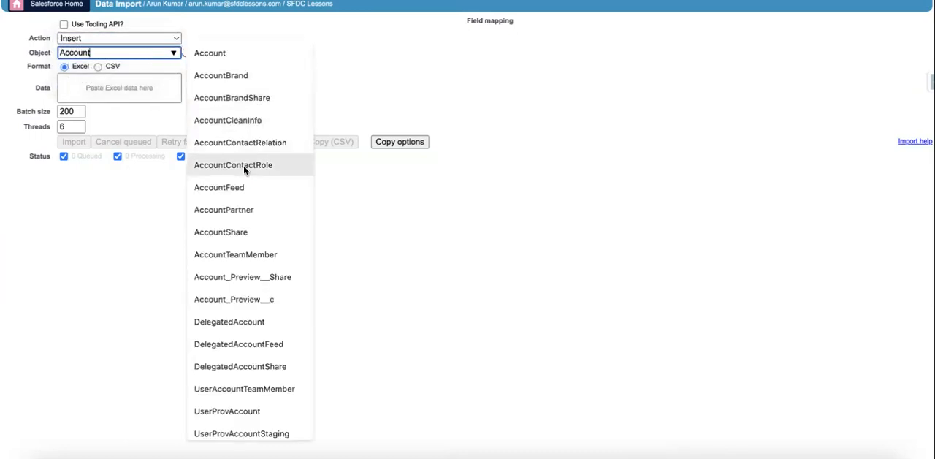
{"action": "scroll", "coordinate": [244, 166], "scroll_direction": "up", "scroll_amount": 1}
{"action": "scroll", "coordinate": [243, 165], "scroll_direction": "down", "scroll_amount": 1}
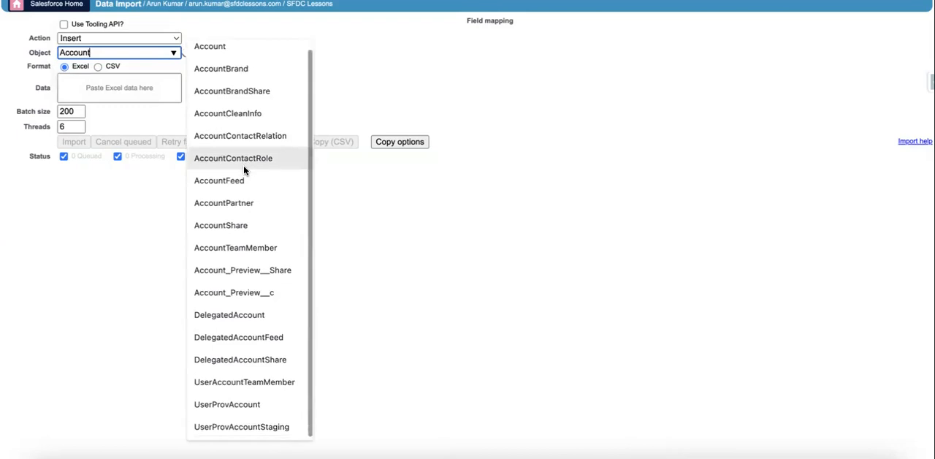
Step: Copy the entire account table, including its header row, from the Numbers spreadsheet and paste it as the Excel-format import data
{"action": "left_click", "coordinate": [131, 89]}
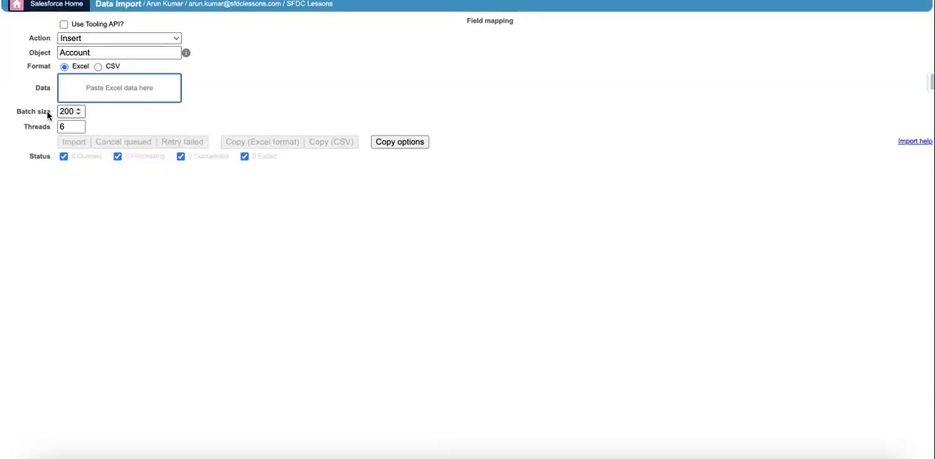
{"action": "mouse_move", "coordinate": [39, 129]}
{"action": "left_click", "coordinate": [796, 454]}
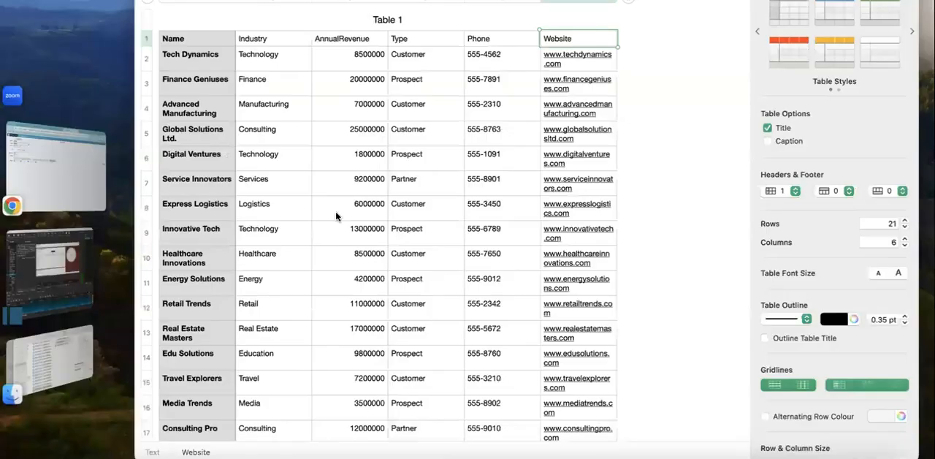
{"action": "left_click", "coordinate": [276, 136]}
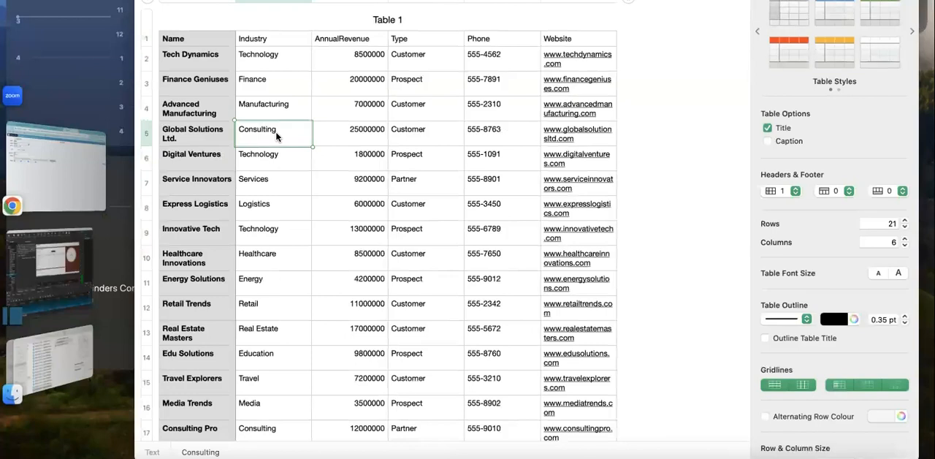
{"action": "key", "text": "super+a"}
{"action": "key", "text": "super+c"}
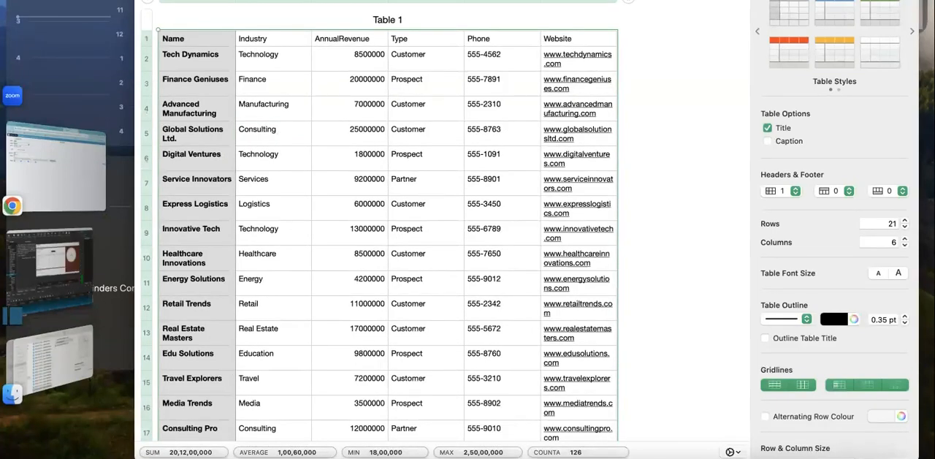
{"action": "left_click", "coordinate": [157, 458]}
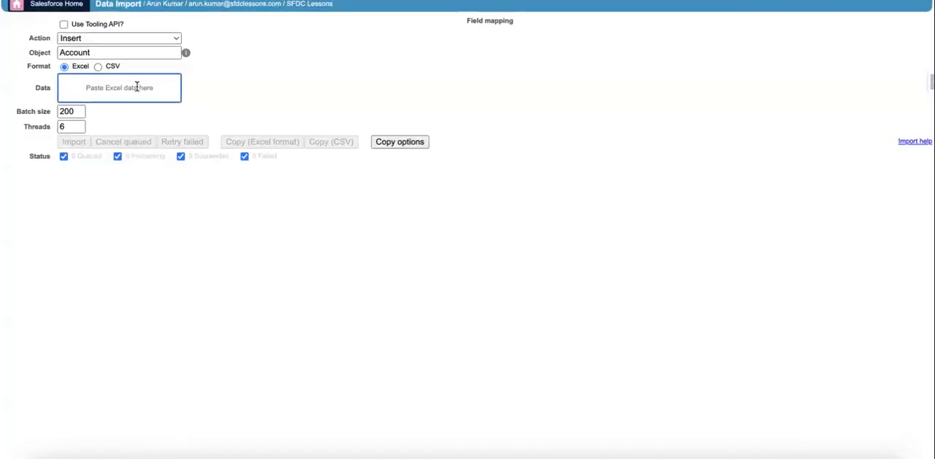
{"action": "key", "text": "super+v"}
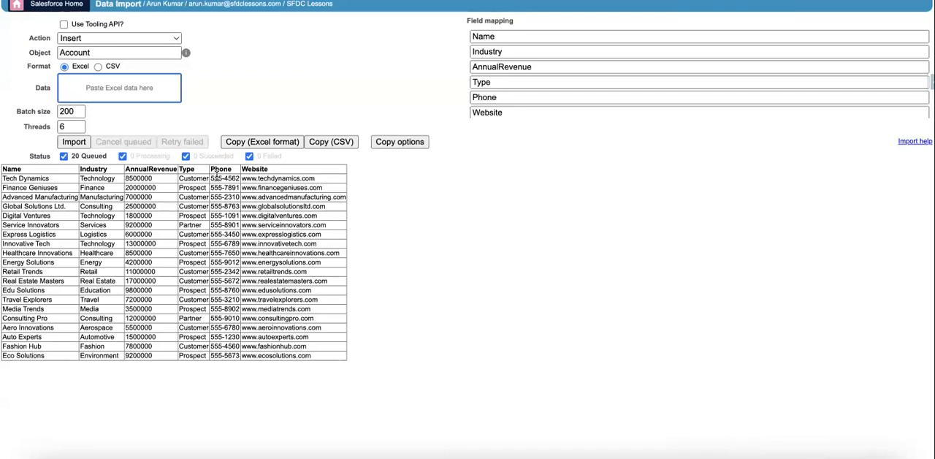
Step: Check the field mapping for the Name column, and run and confirm the insert of the queued Account records
{"action": "left_click", "coordinate": [506, 36]}
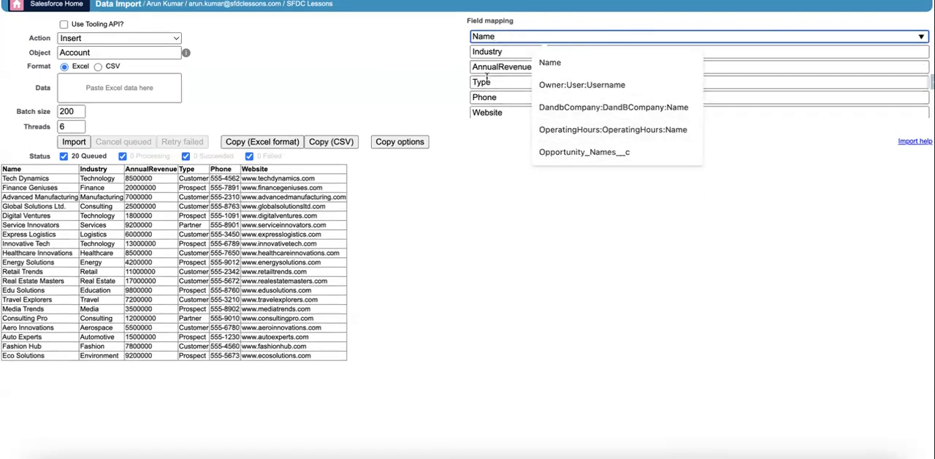
{"action": "left_click", "coordinate": [390, 81]}
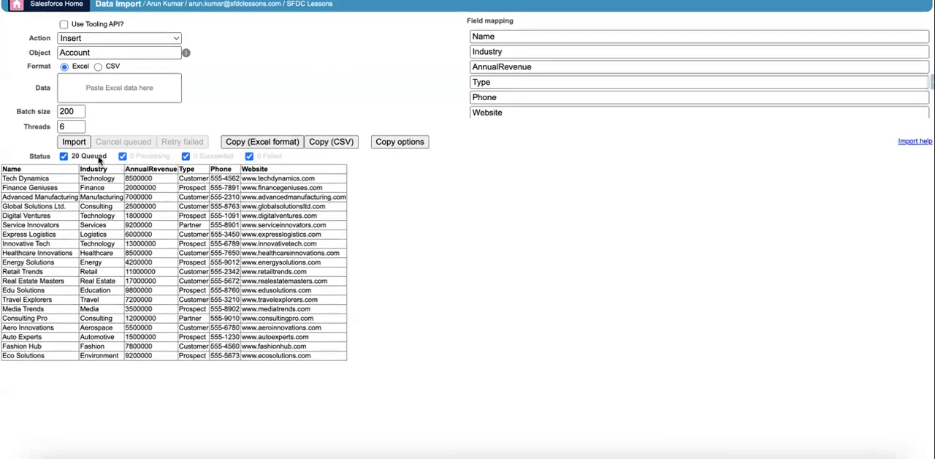
{"action": "left_click", "coordinate": [74, 142]}
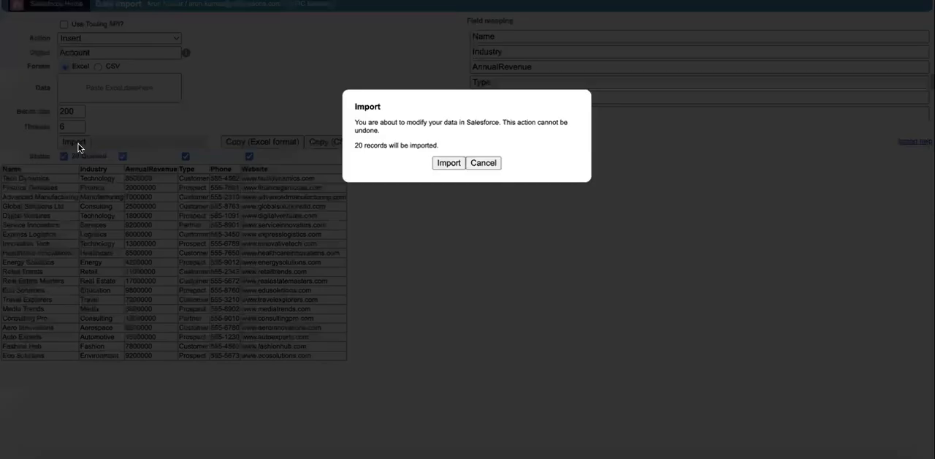
{"action": "left_click", "coordinate": [448, 163]}
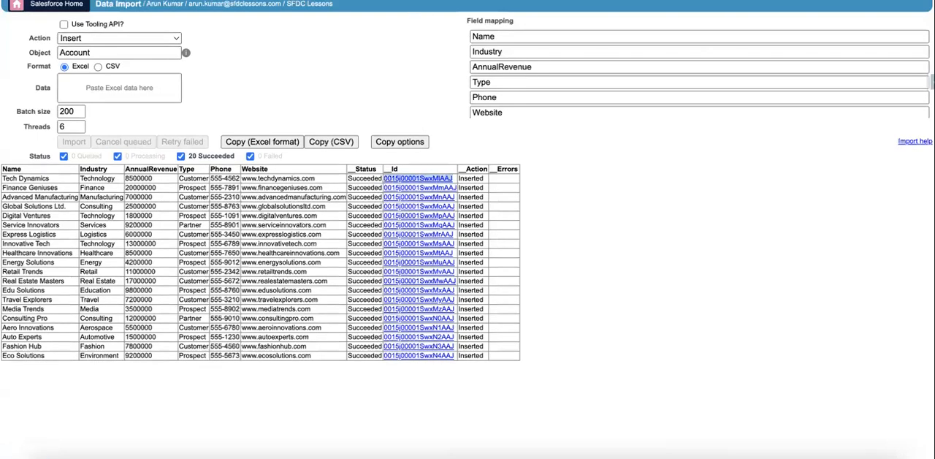
Step: Open the imported Tech Dynamics account in Salesforce using its record ID in the org URL, and return to the Data Import results
{"action": "left_click", "coordinate": [422, 1]}
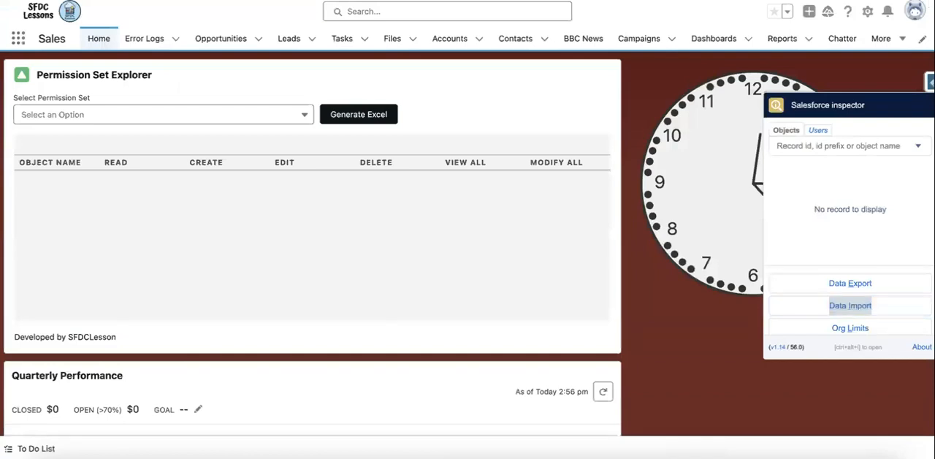
{"action": "key", "text": "BackSpace"}
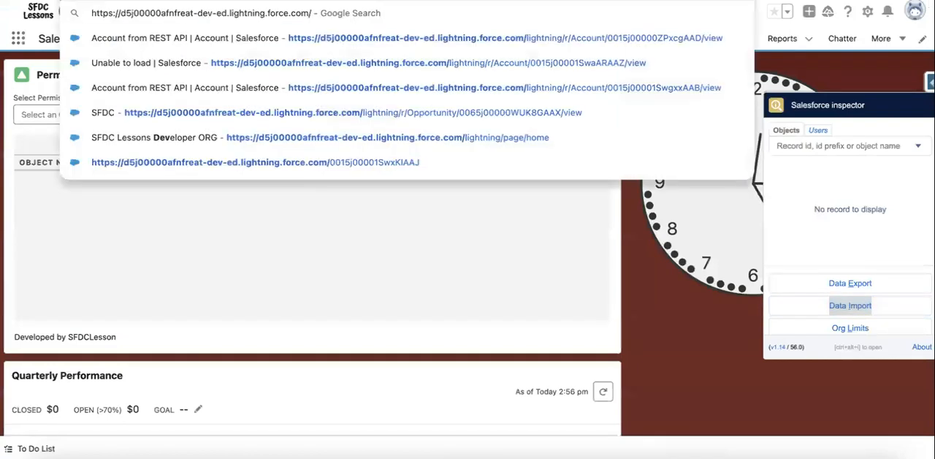
{"action": "type", "text": "0015j00001SwxKlAAJ"}
{"action": "key", "text": "Return"}
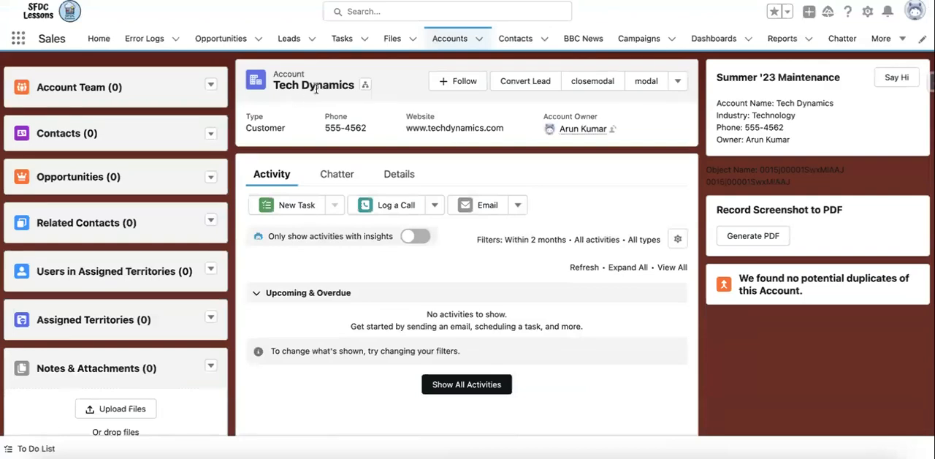
{"action": "left_click", "coordinate": [483, 1]}
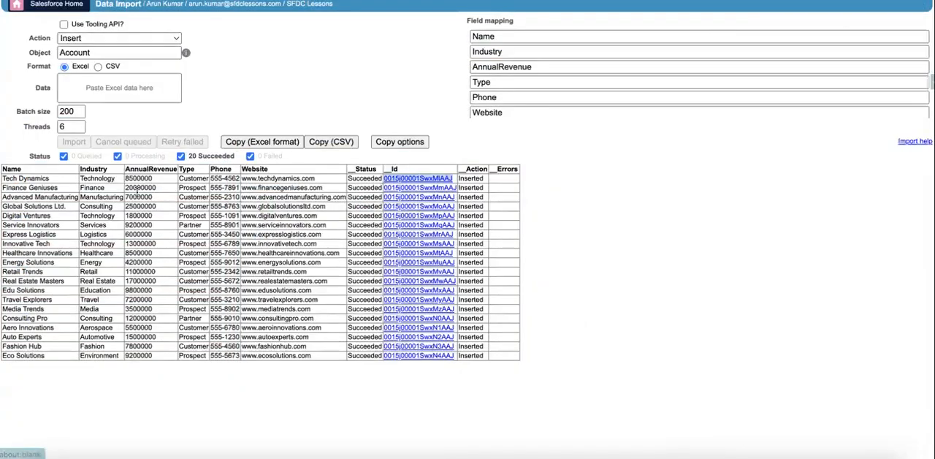